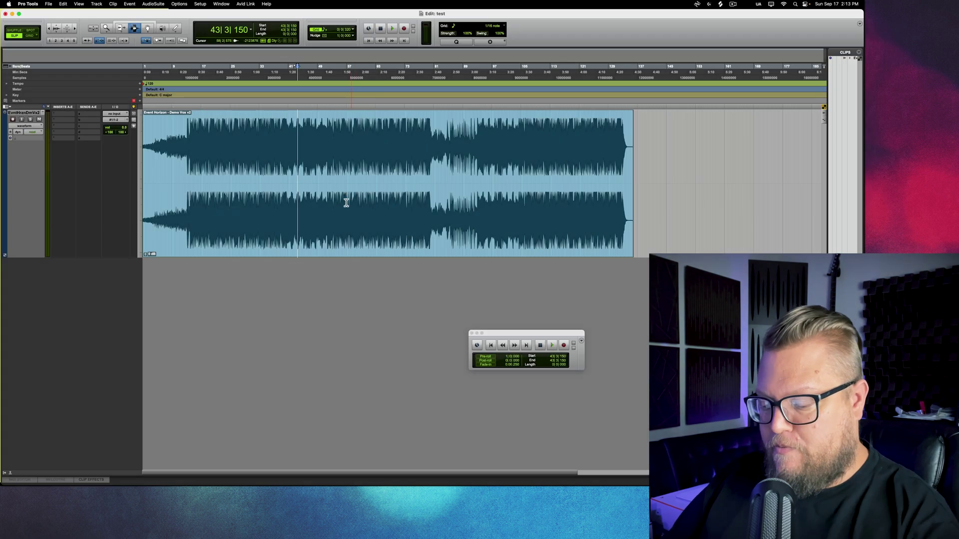
- Enlarge the audio track to a much greater height
{"action": "scroll", "coordinate": [217, 202], "scroll_direction": "down", "scroll_amount": 4}
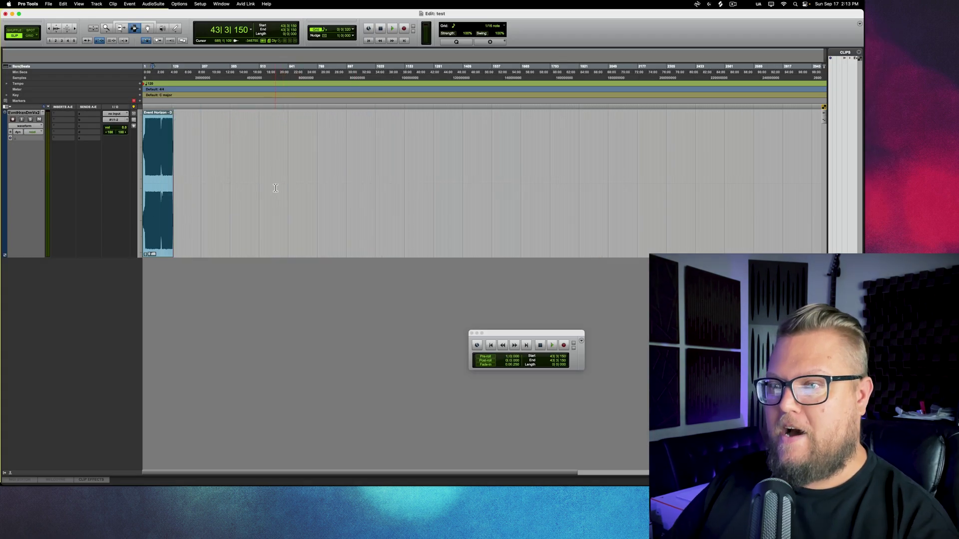
{"action": "scroll", "coordinate": [275, 187], "scroll_direction": "up", "scroll_amount": 2}
{"action": "scroll", "coordinate": [275, 187], "scroll_direction": "up", "scroll_amount": 6}
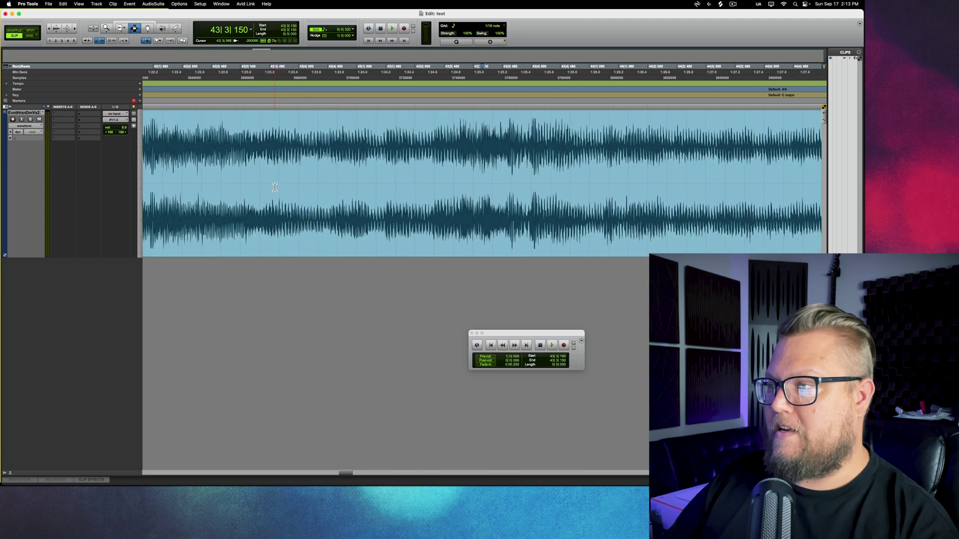
{"action": "scroll", "coordinate": [275, 188], "scroll_direction": "down", "scroll_amount": 3}
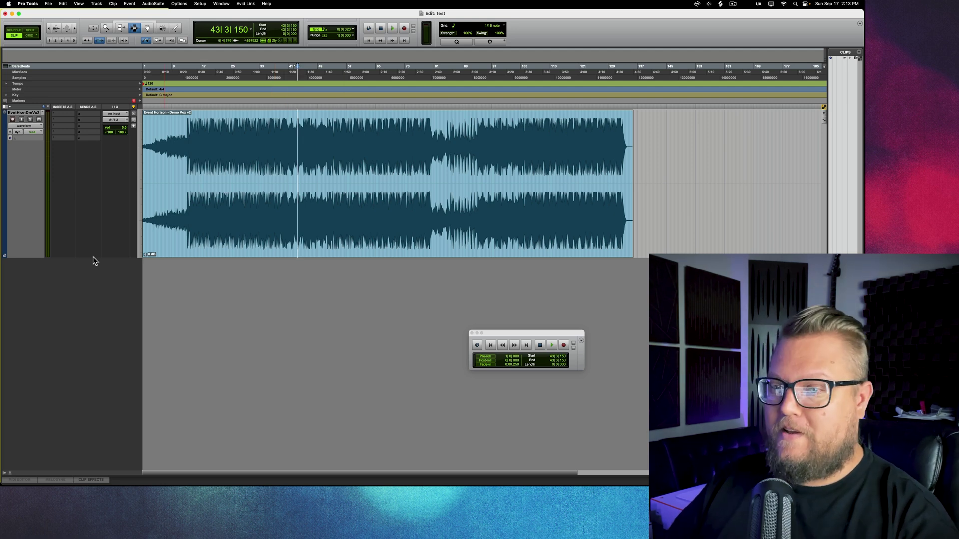
{"action": "left_click_drag", "start_coordinate": [93, 258], "coordinate": [151, 353]}
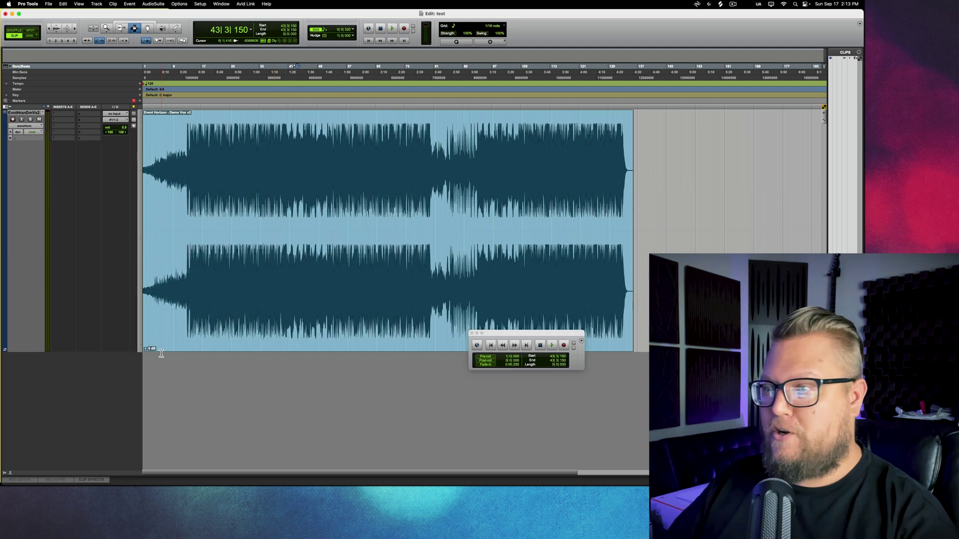
- Zoom the timeline in and out repeatedly until the whole clip fits the view
{"action": "key", "text": "super+bracketleft"}
{"action": "key", "text": "super+bracketright"}
{"action": "key", "text": "super+bracketright"}
{"action": "key", "text": "super+bracketright"}
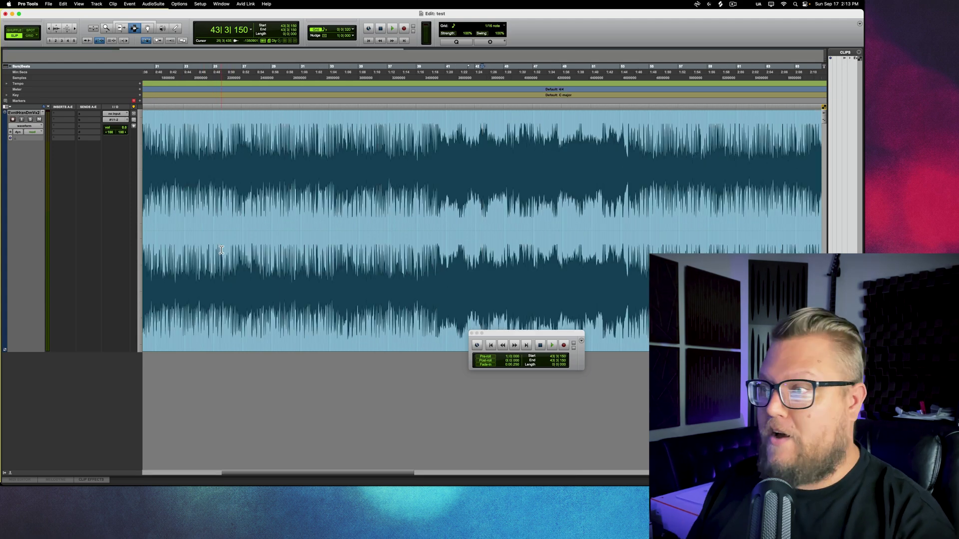
{"action": "key", "text": "super+bracketleft"}
{"action": "key", "text": "super+bracketleft"}
{"action": "key", "text": "super+bracketleft"}
{"action": "key", "text": "super+bracketright"}
{"action": "key", "text": "super+bracketright"}
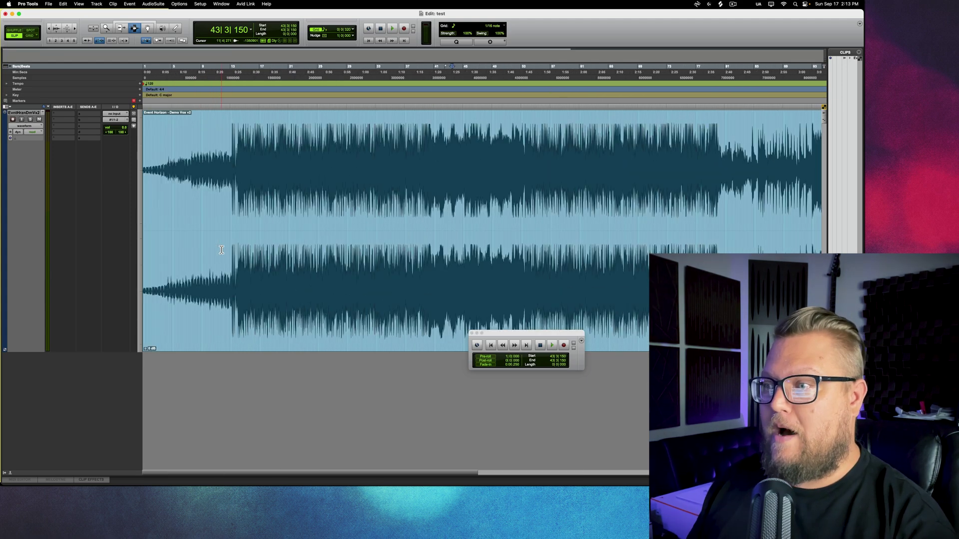
{"action": "key", "text": "super+bracketleft"}
{"action": "key", "text": "super+bracketleft"}
{"action": "key", "text": "super+bracketright"}
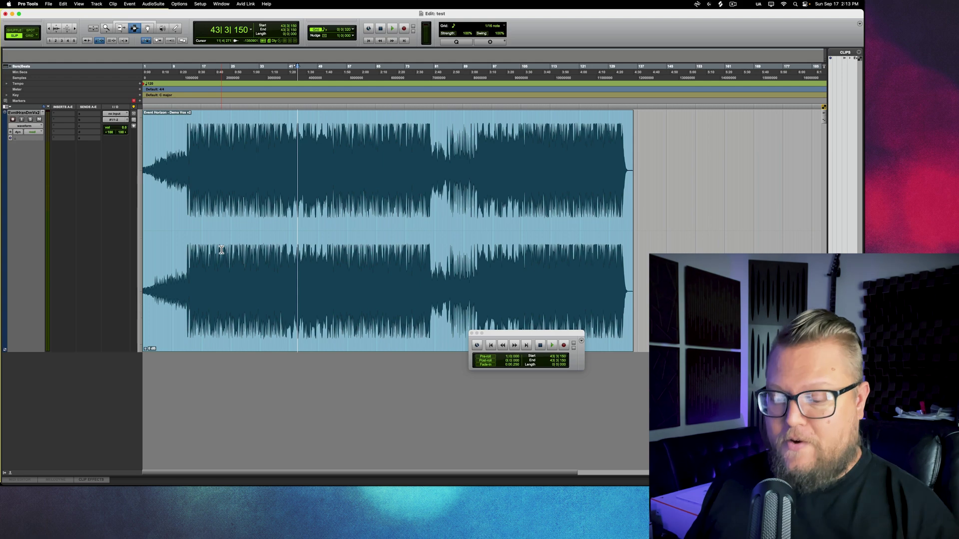
{"action": "key", "text": "super+bracketleft"}
{"action": "key", "text": "super+bracketleft"}
{"action": "key", "text": "super+bracketleft"}
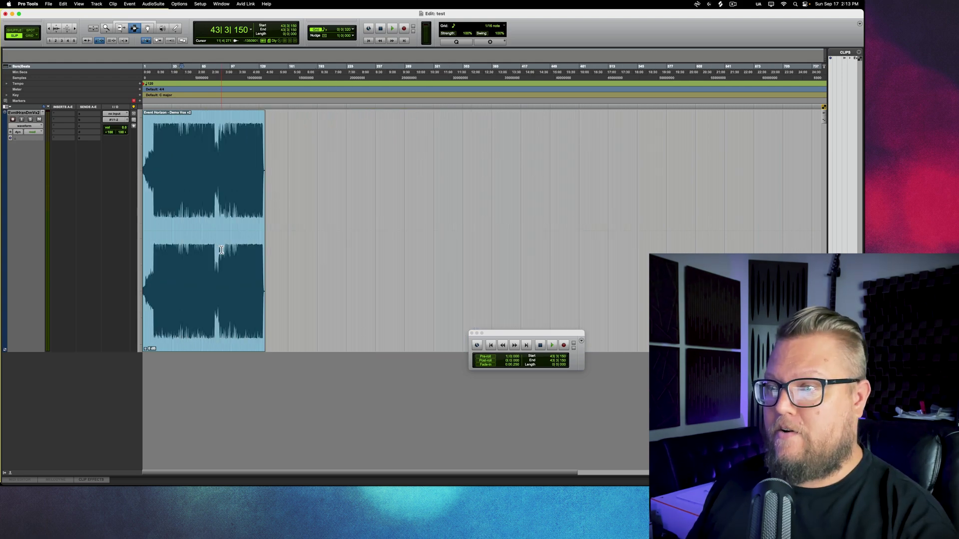
{"action": "key", "text": "super+bracketright"}
{"action": "key", "text": "super+bracketright"}
{"action": "key", "text": "super+bracketright"}
{"action": "key", "text": "super+bracketright"}
{"action": "key", "text": "super+bracketleft"}
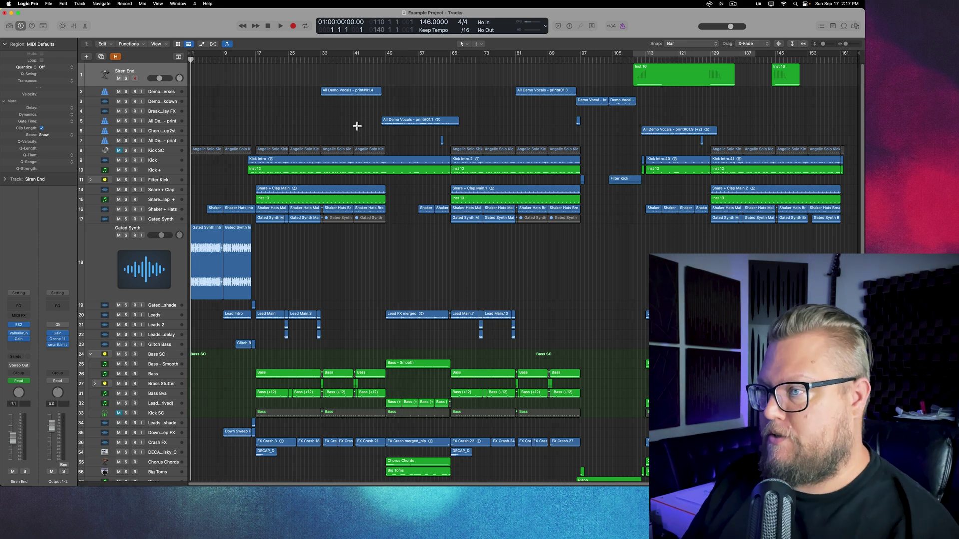
- Zoom the Tracks area in to about one bar, then back out to bars 1–81
{"action": "key", "text": "super+Right"}
{"action": "key", "text": "super+Right"}
{"action": "key", "text": "super+Right"}
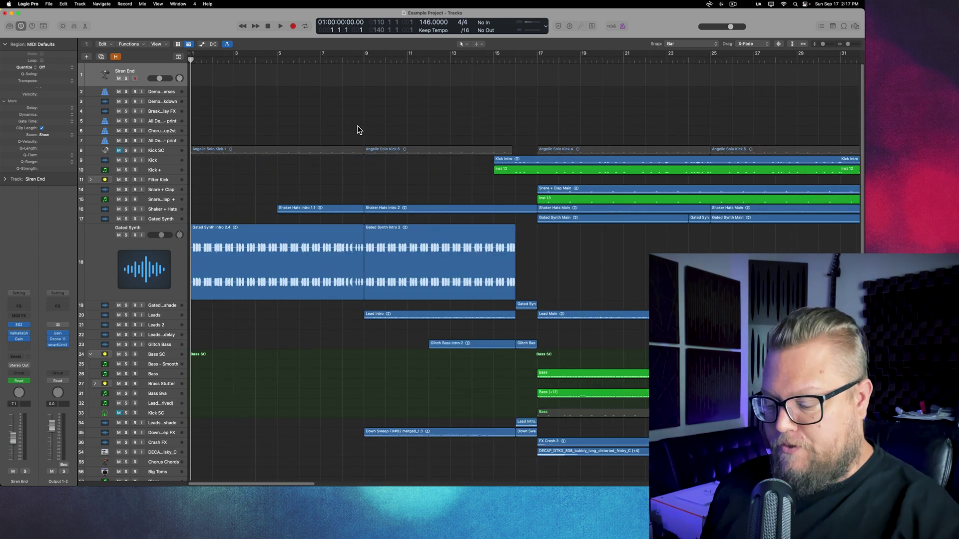
{"action": "key", "text": "super+Right"}
{"action": "key", "text": "super+Right"}
{"action": "key", "text": "super+Right"}
{"action": "key", "text": "super+Right"}
{"action": "key", "text": "super+Right"}
{"action": "key", "text": "super+Right"}
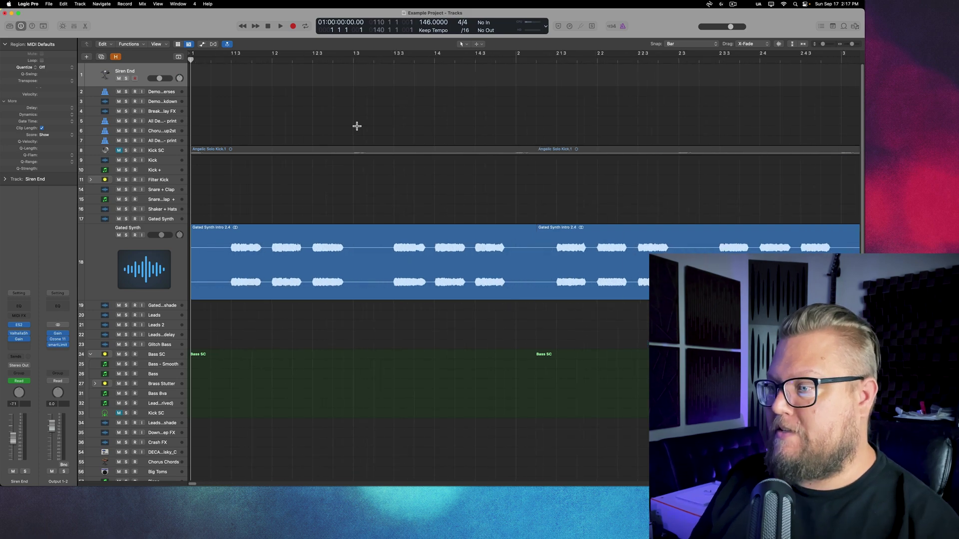
{"action": "key", "text": "super+Left"}
{"action": "key", "text": "super+Left"}
{"action": "key", "text": "super+Left"}
{"action": "key", "text": "super+Left"}
{"action": "key", "text": "super+Left"}
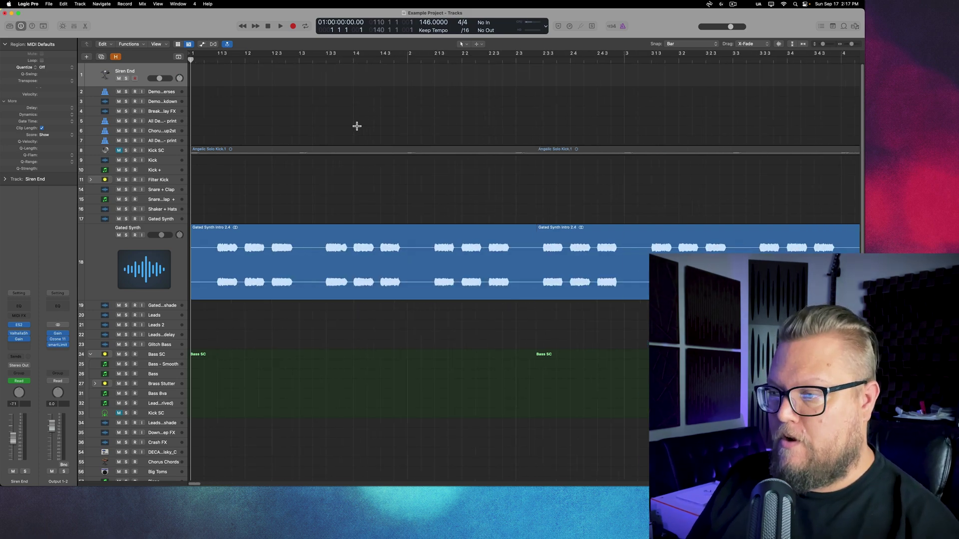
{"action": "key", "text": "super+Left"}
{"action": "key", "text": "super+Left"}
{"action": "key", "text": "super+Left"}
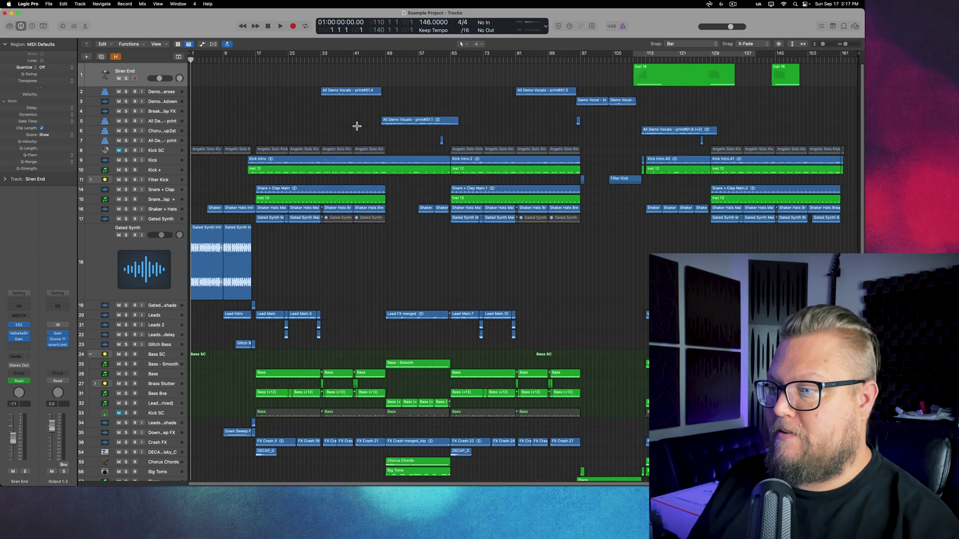
{"action": "key", "text": "super+Right"}
{"action": "key", "text": "super+Right"}
{"action": "key", "text": "super+Right"}
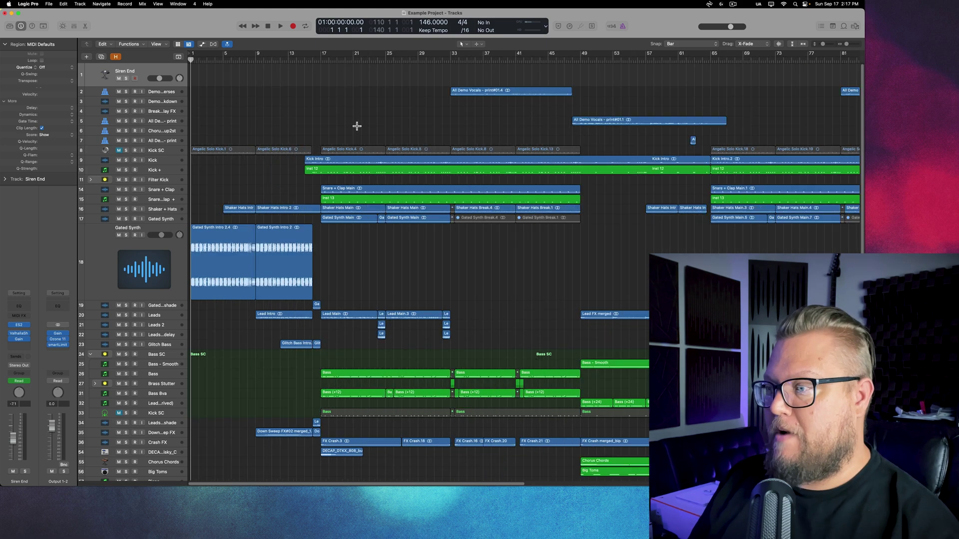
{"action": "key", "text": "super+Left"}
{"action": "key", "text": "super+Left"}
{"action": "key", "text": "super+Left"}
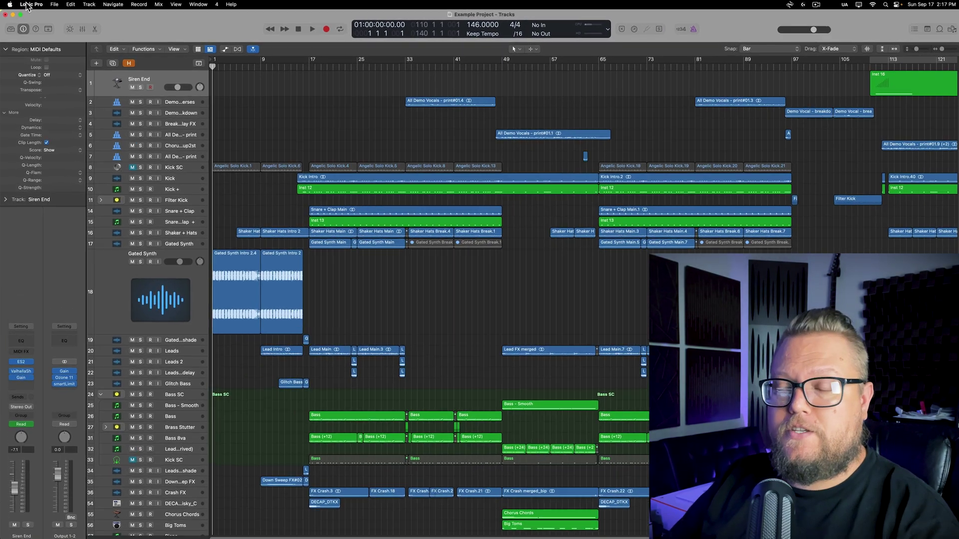
- Open the Key Command Assignments window from the Logic Pro menu
{"action": "left_click", "coordinate": [28, 4]}
{"action": "mouse_move", "coordinate": [77, 62]}
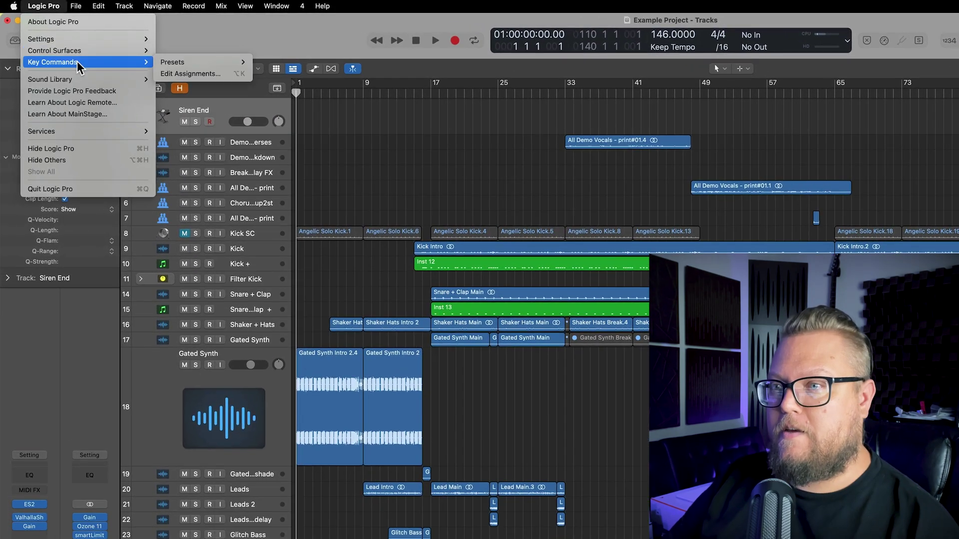
{"action": "left_click", "coordinate": [205, 75]}
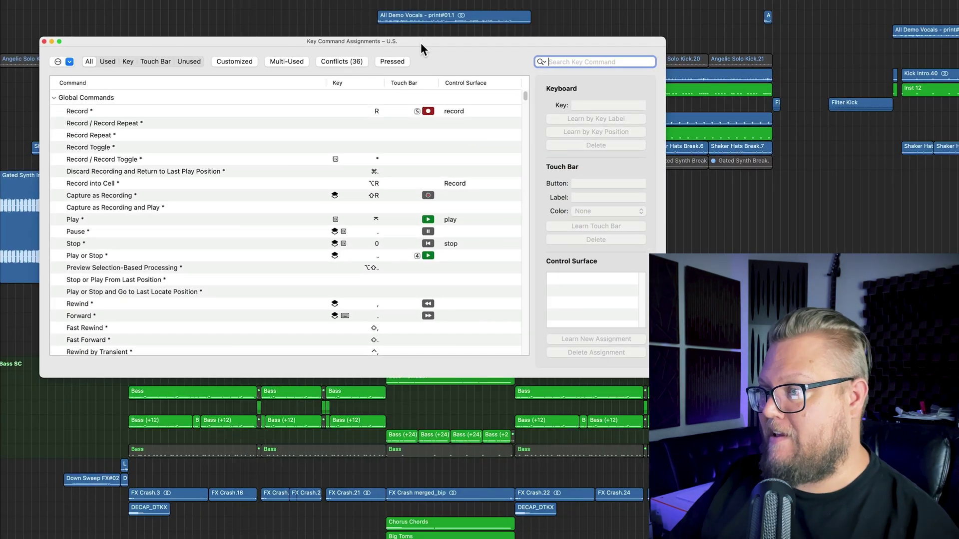
{"action": "left_click_drag", "start_coordinate": [421, 43], "coordinate": [440, 51]}
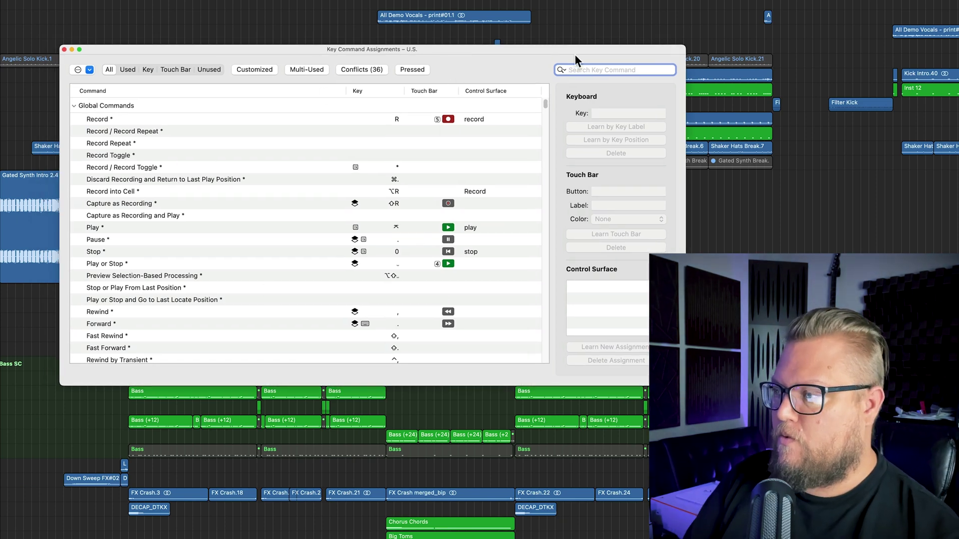
- Filter commands by 'zoom' and select Zoom Horizontal Out, then Zoom Horizontal In
{"action": "type", "text": "zoom"}
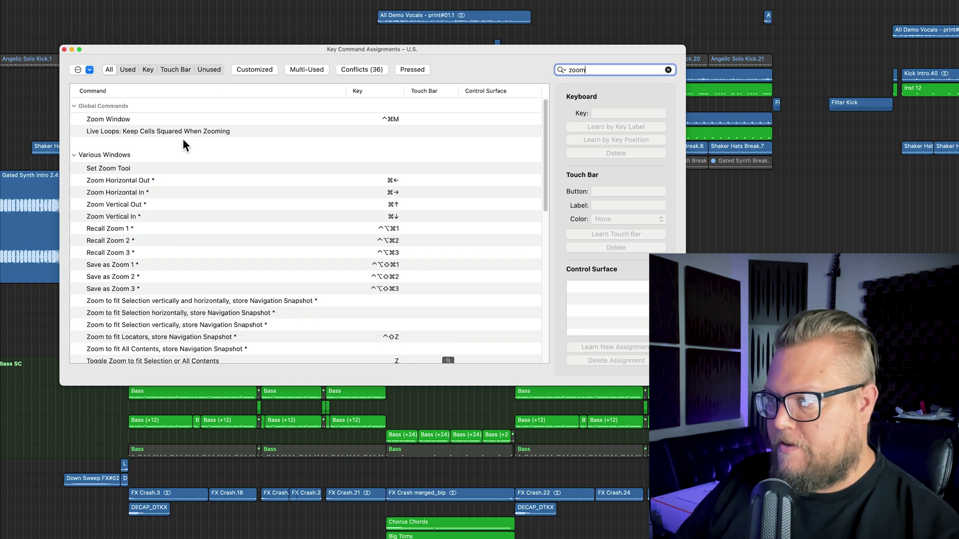
{"action": "left_click", "coordinate": [171, 181]}
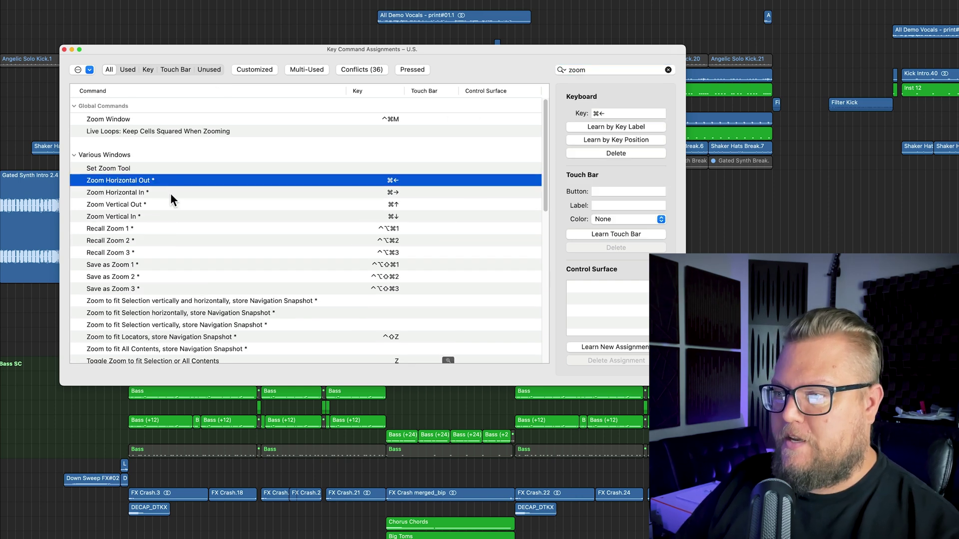
{"action": "left_click", "coordinate": [132, 192]}
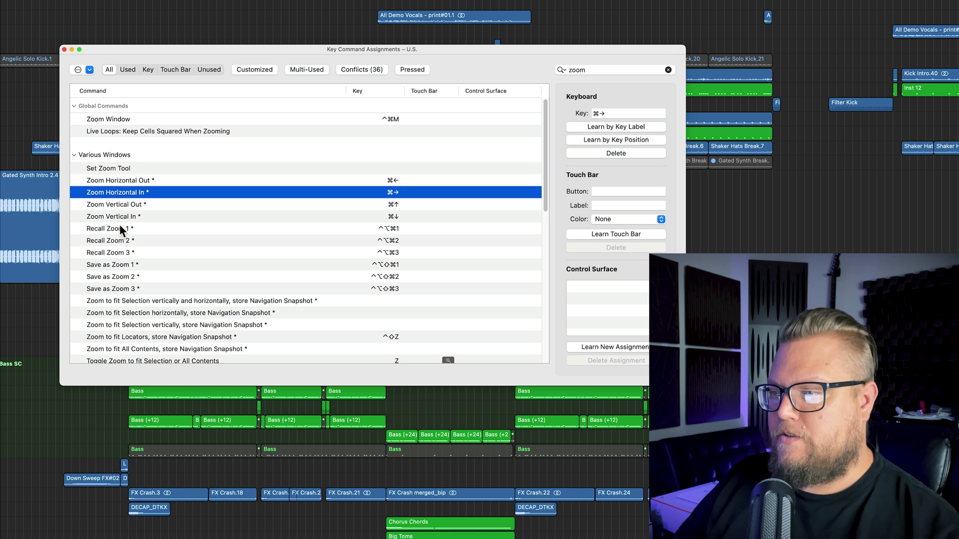
- Assign R to Zoom Horizontal Out, replacing Record's use of that key
{"action": "left_click", "coordinate": [340, 180]}
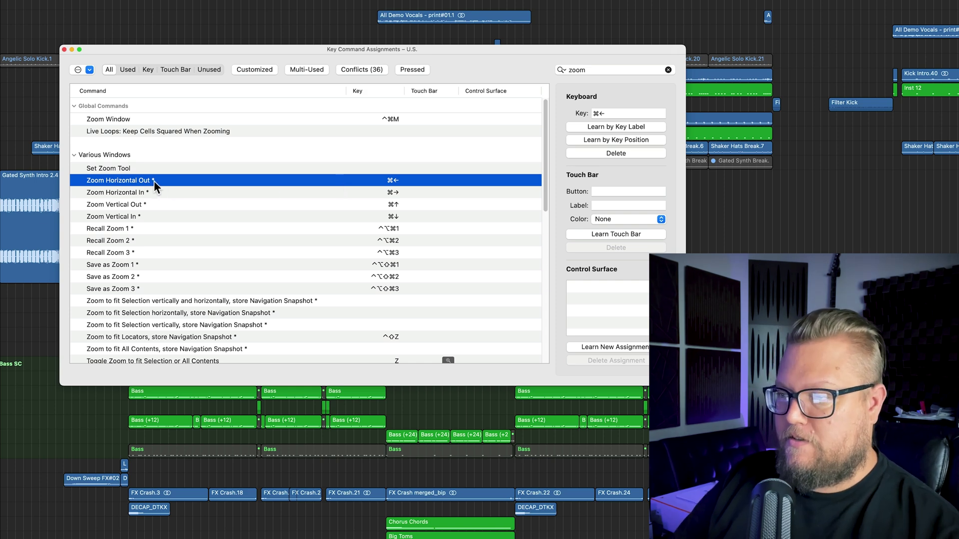
{"action": "scroll", "coordinate": [249, 190], "scroll_direction": "down", "scroll_amount": 1}
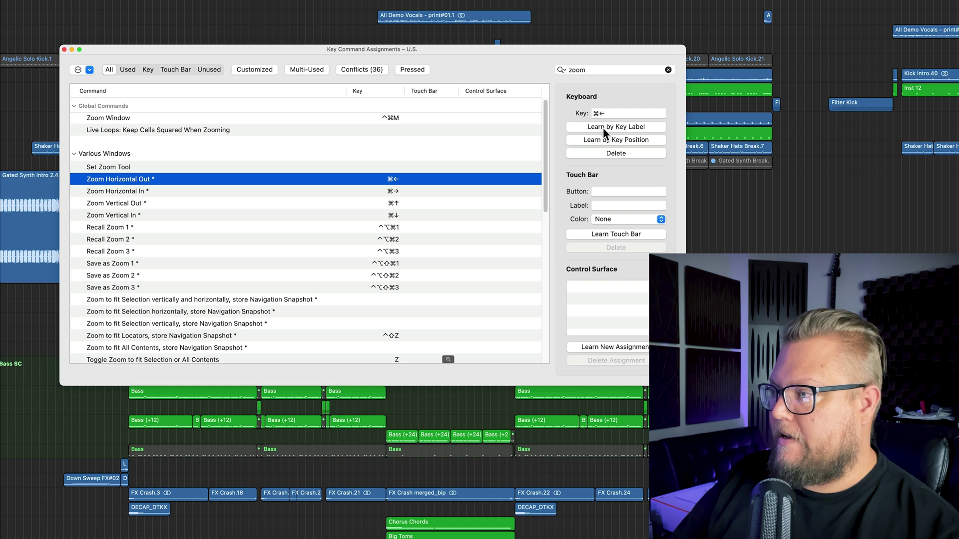
{"action": "left_click", "coordinate": [641, 128]}
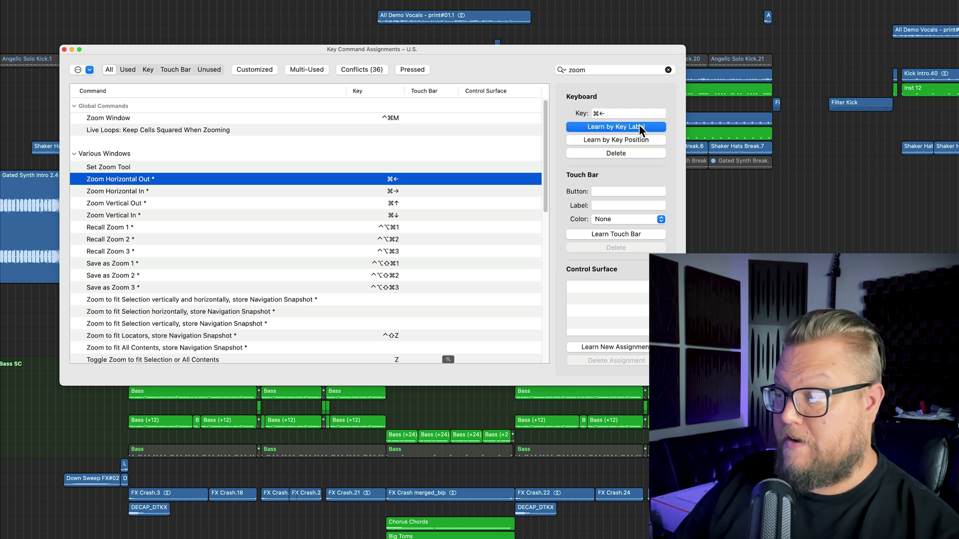
{"action": "key", "text": "r"}
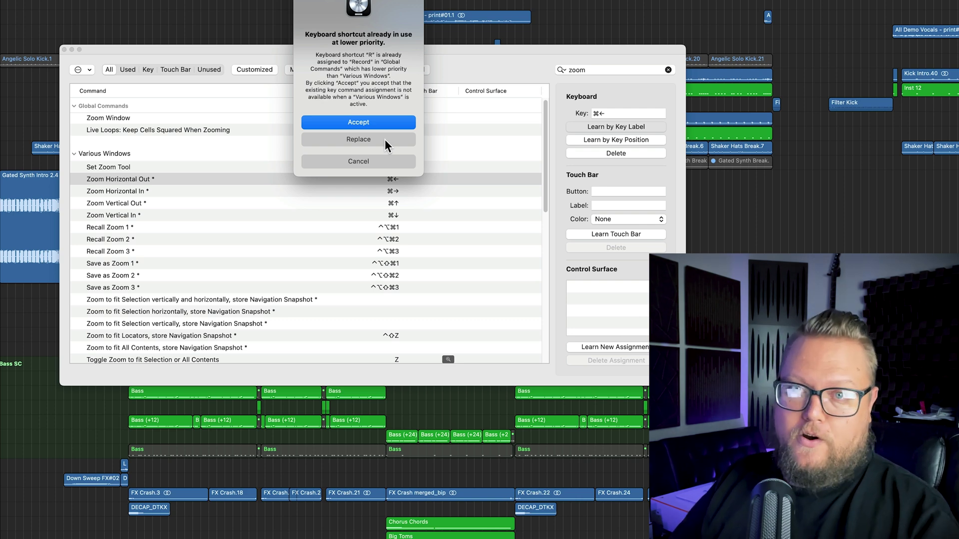
{"action": "left_click", "coordinate": [385, 144]}
- Assign T to Zoom Horizontal In, overriding Show Tool Menu and the Smart Tempo Editor
{"action": "left_click", "coordinate": [358, 194]}
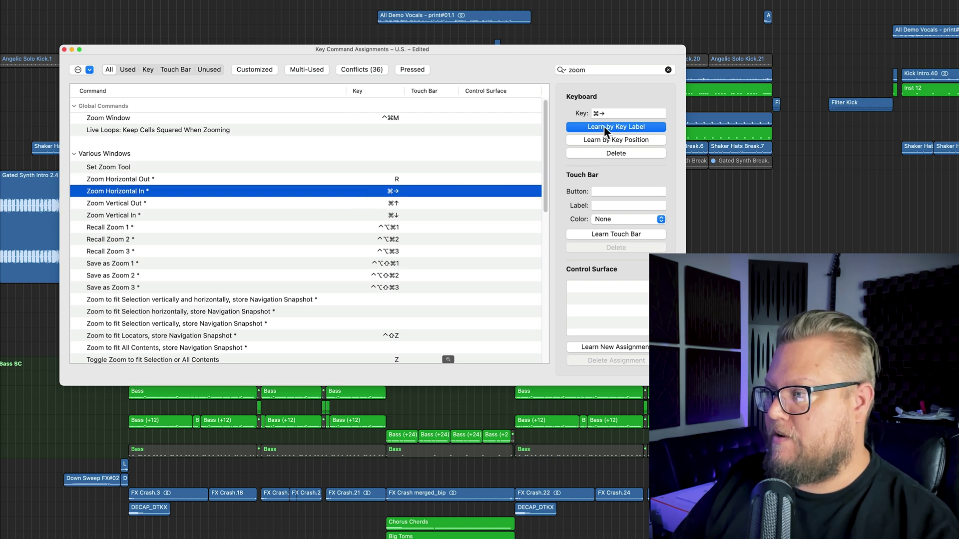
{"action": "key", "text": "t"}
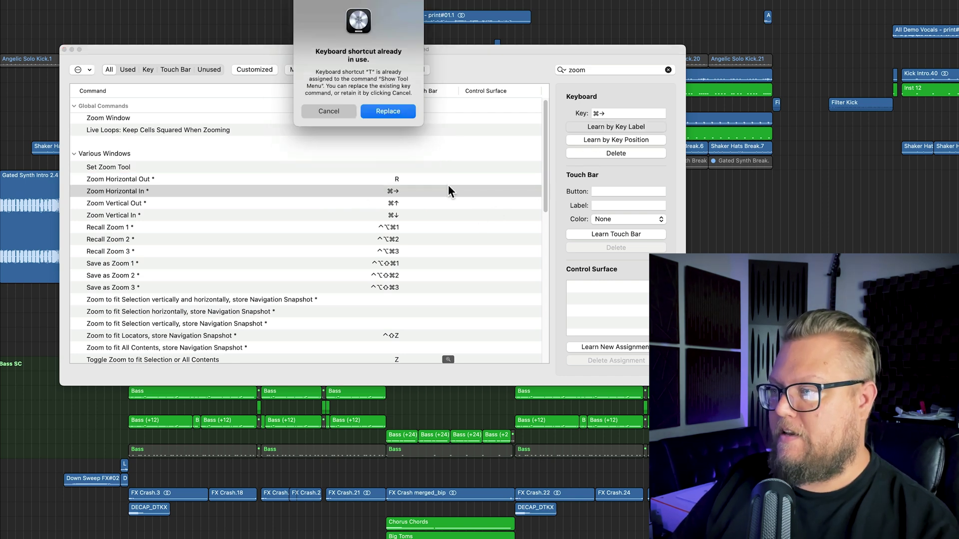
{"action": "left_click", "coordinate": [397, 108]}
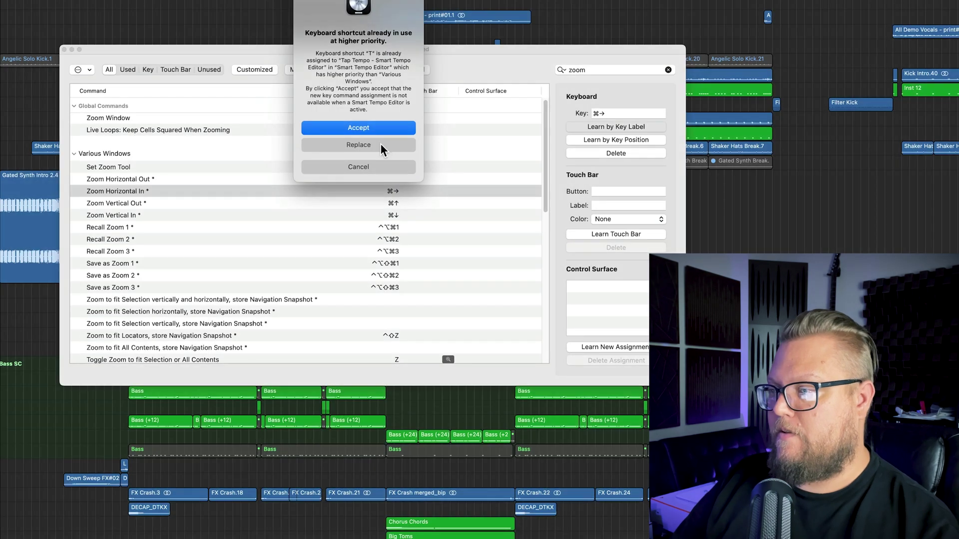
{"action": "left_click", "coordinate": [384, 145]}
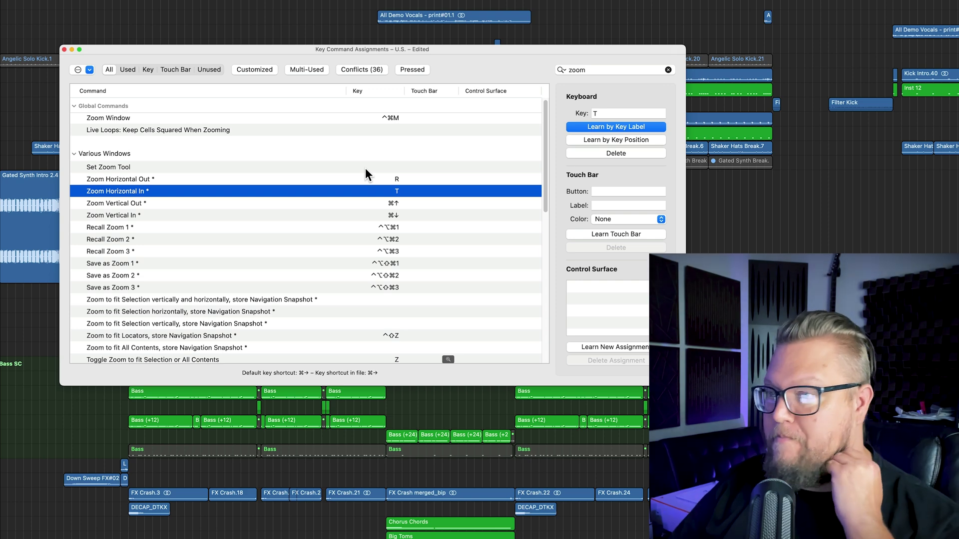
- Filter commands by 'record' and compare the Record and Record / Record Toggle assignments
{"action": "left_click", "coordinate": [602, 70]}
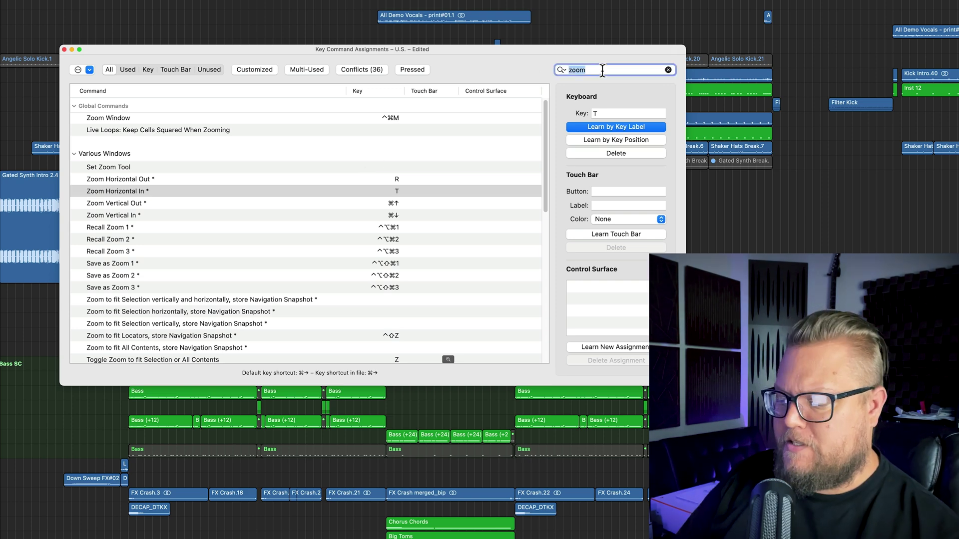
{"action": "type", "text": "record"}
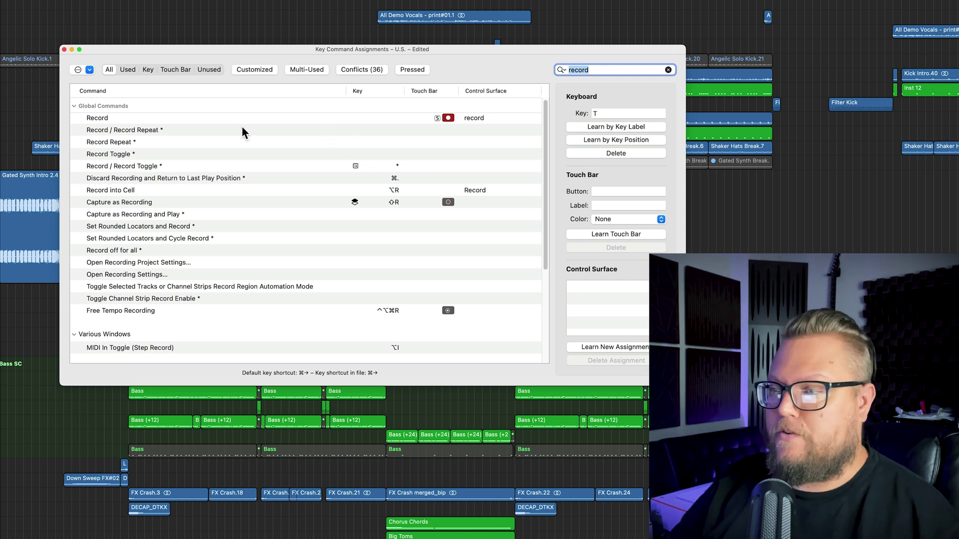
{"action": "left_click", "coordinate": [204, 119]}
{"action": "left_click", "coordinate": [226, 167]}
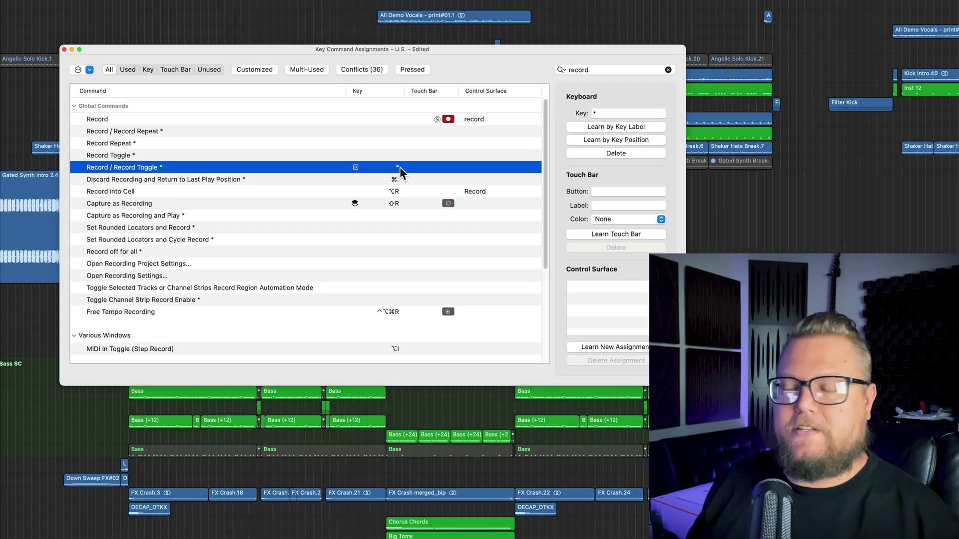
- Give the Record command the shortcut Control-Option-Shift-Command-R
{"action": "left_click", "coordinate": [449, 119]}
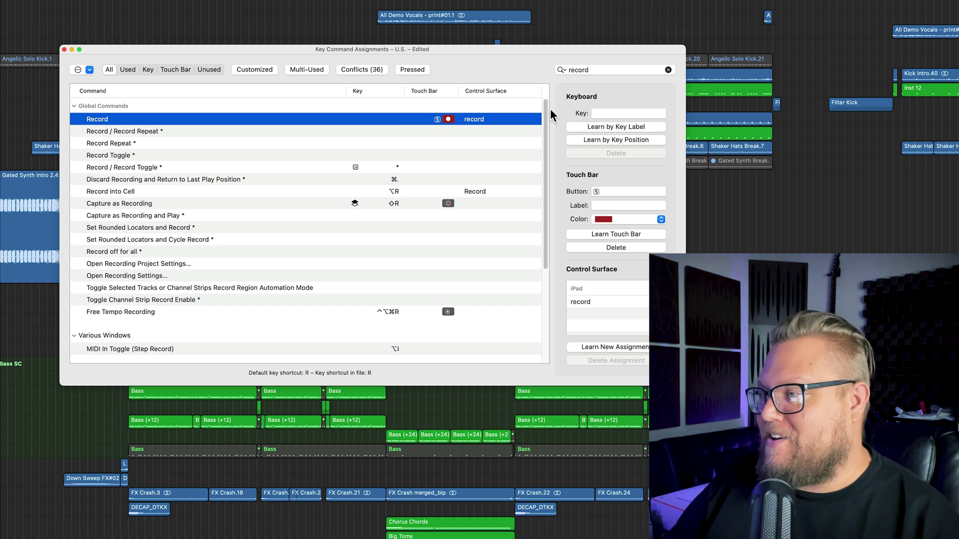
{"action": "left_click", "coordinate": [604, 131]}
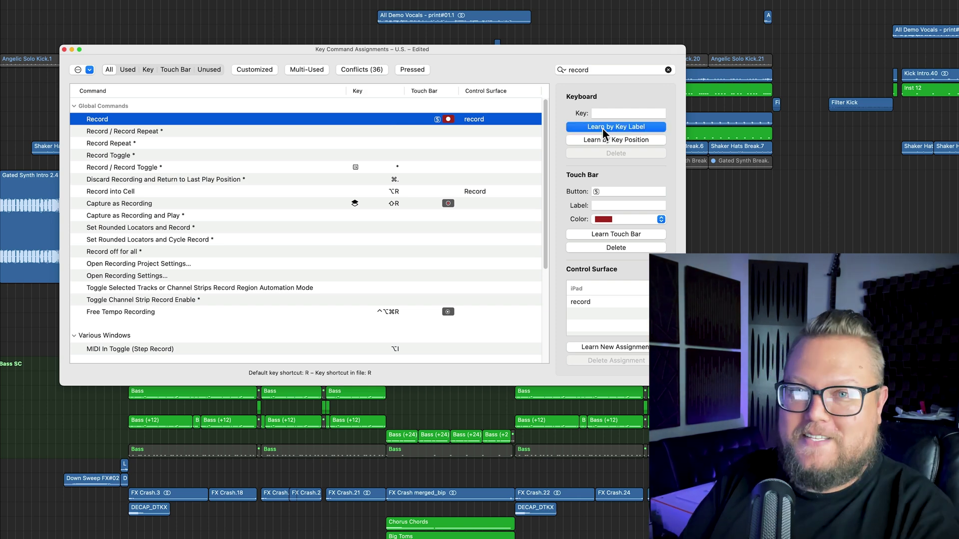
{"action": "key", "text": "ctrl+alt+shift+super+r"}
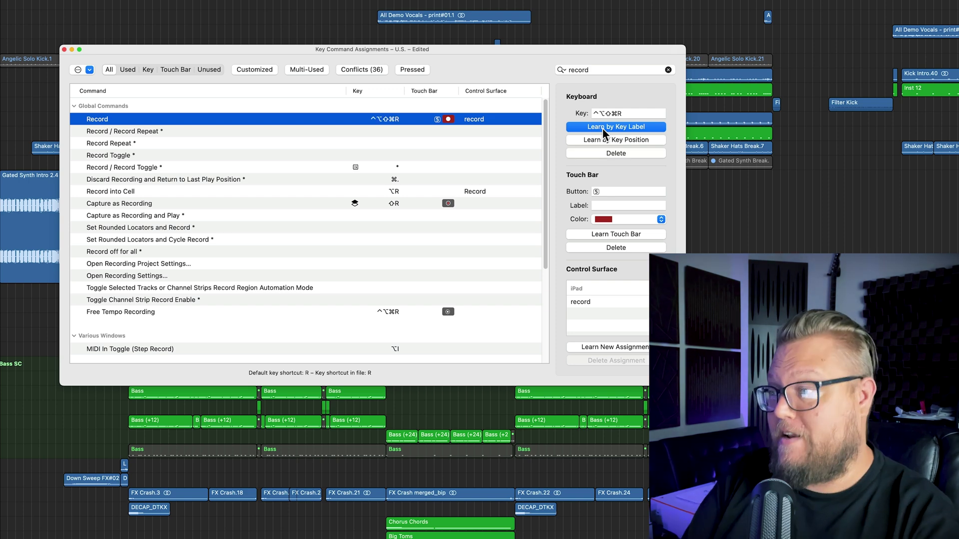
{"action": "double_click", "coordinate": [599, 69]}
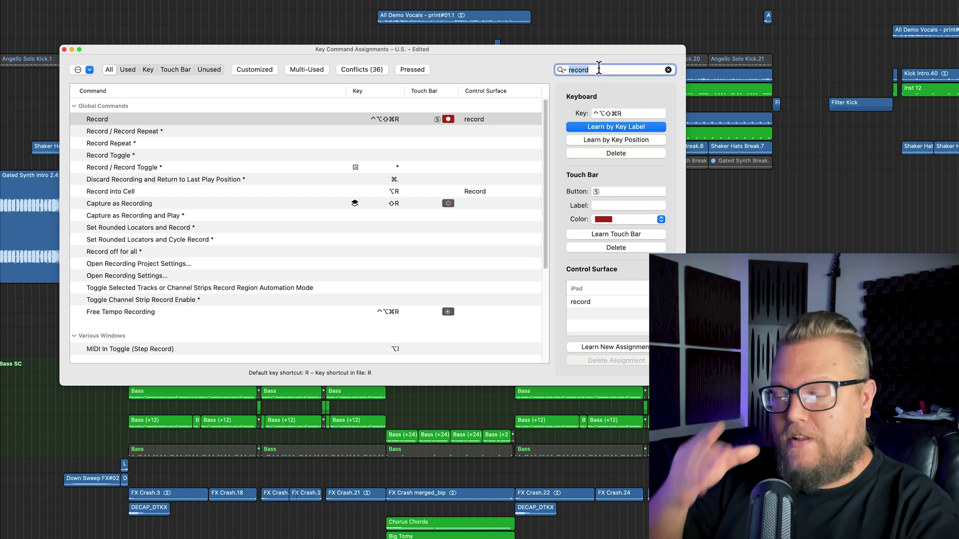
- Filter commands by 'tool' and give Show Tool Menu Control-Option-Shift-Command-T
{"action": "type", "text": "tool"}
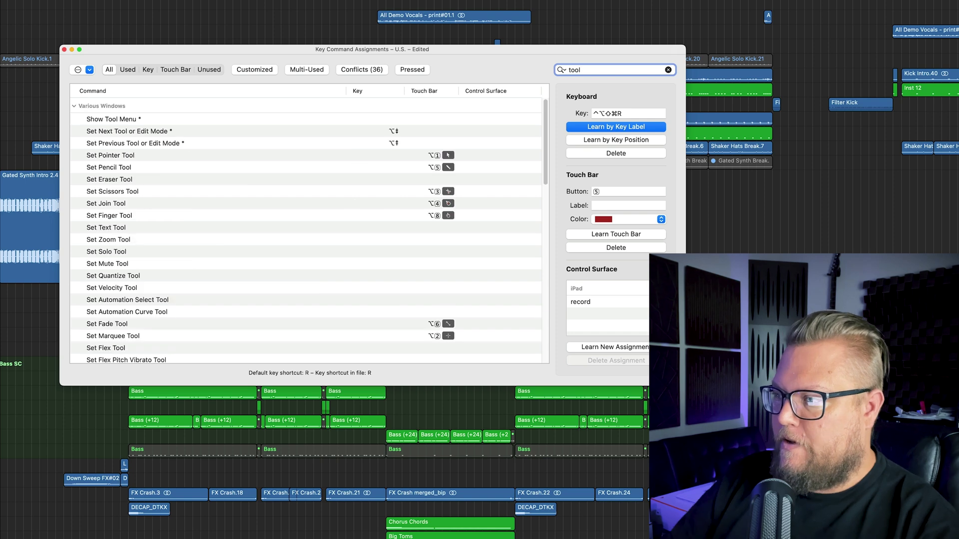
{"action": "left_click", "coordinate": [296, 115]}
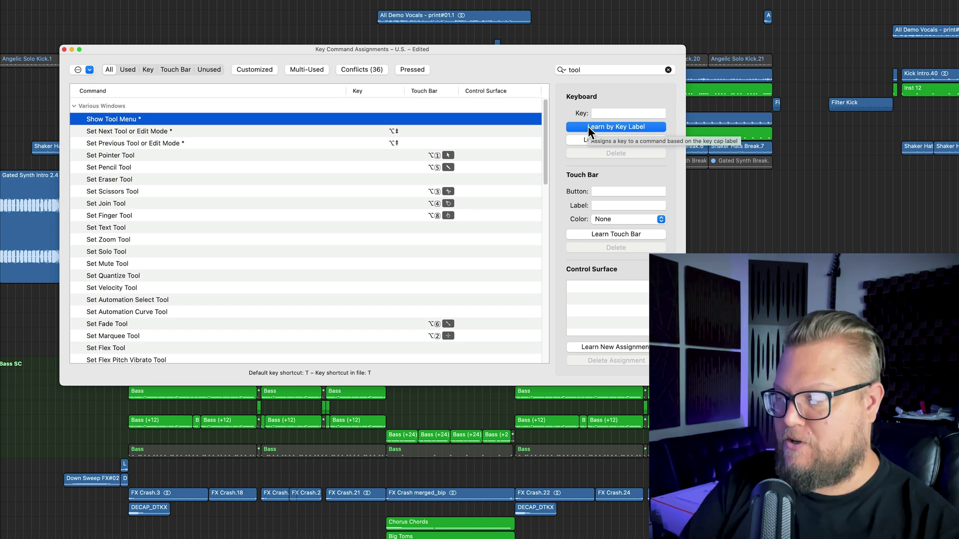
{"action": "key", "text": "ctrl+alt+shift+super+t"}
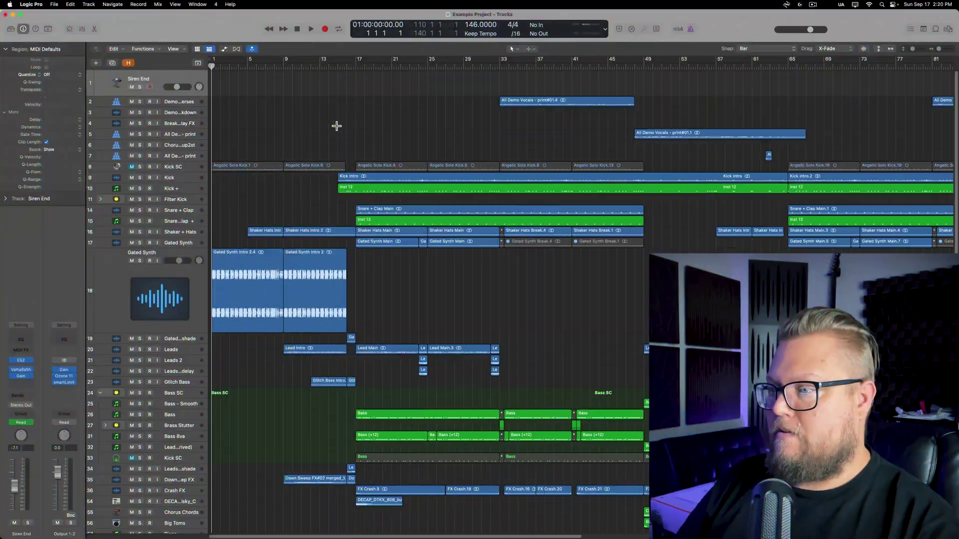
- Test the new shortcuts by zooming the tracks horizontally in and out several times
{"action": "key", "text": "super+Right"}
{"action": "key", "text": "super+Left"}
{"action": "key", "text": "super+Left"}
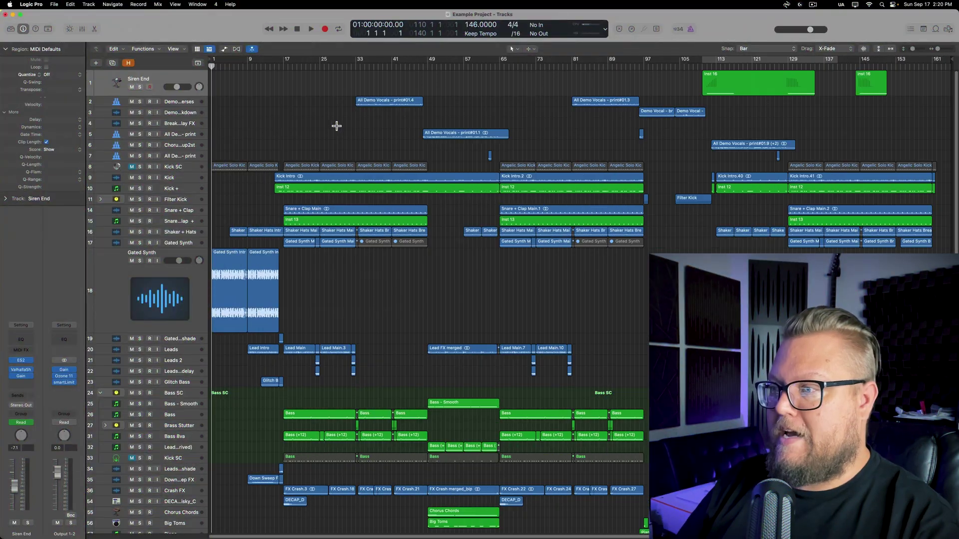
{"action": "key", "text": "super+Right"}
{"action": "key", "text": "super+Right"}
{"action": "key", "text": "super+Right"}
{"action": "key", "text": "super+Right"}
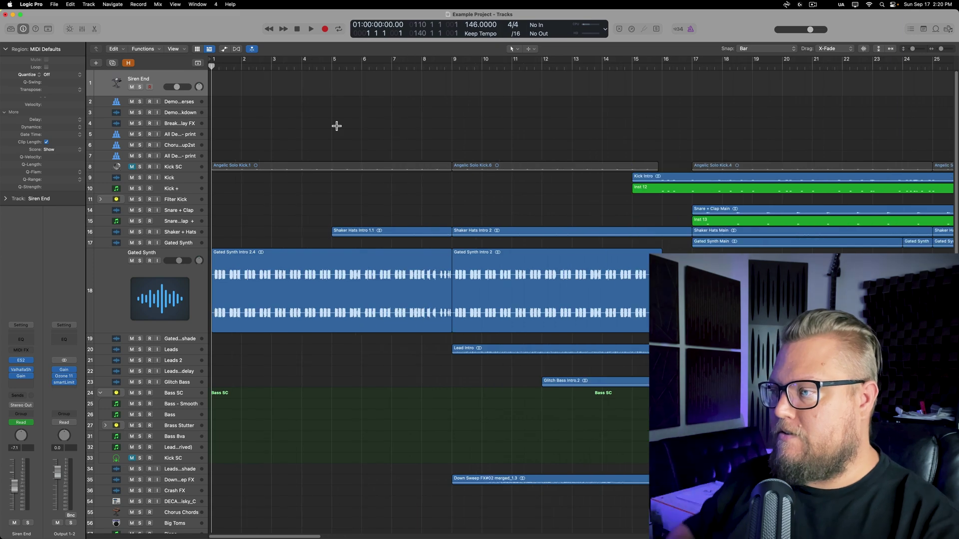
{"action": "key", "text": "super+Left"}
{"action": "key", "text": "super+Left"}
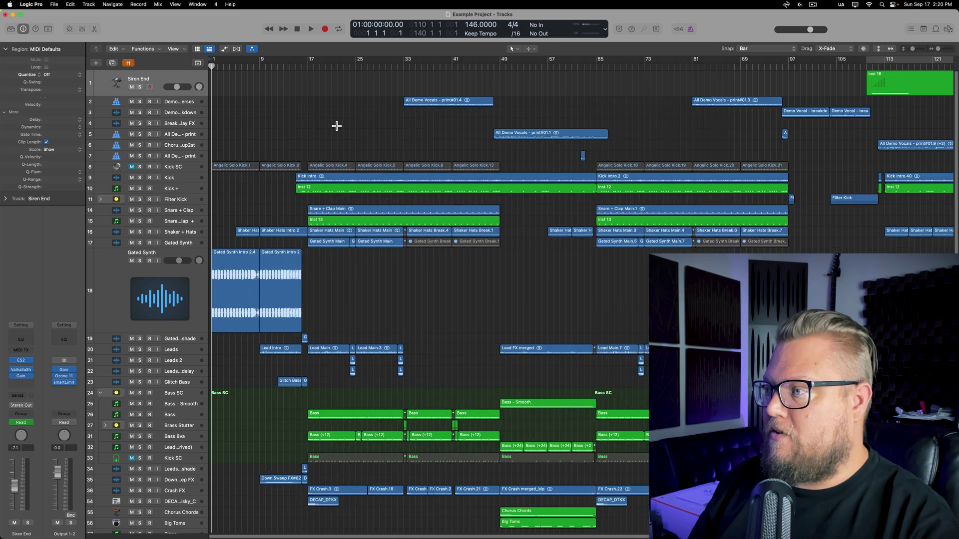
{"action": "key", "text": "super+Right"}
{"action": "key", "text": "super+Right"}
{"action": "key", "text": "super+Left"}
{"action": "key", "text": "super+Left"}
{"action": "key", "text": "super+Left"}
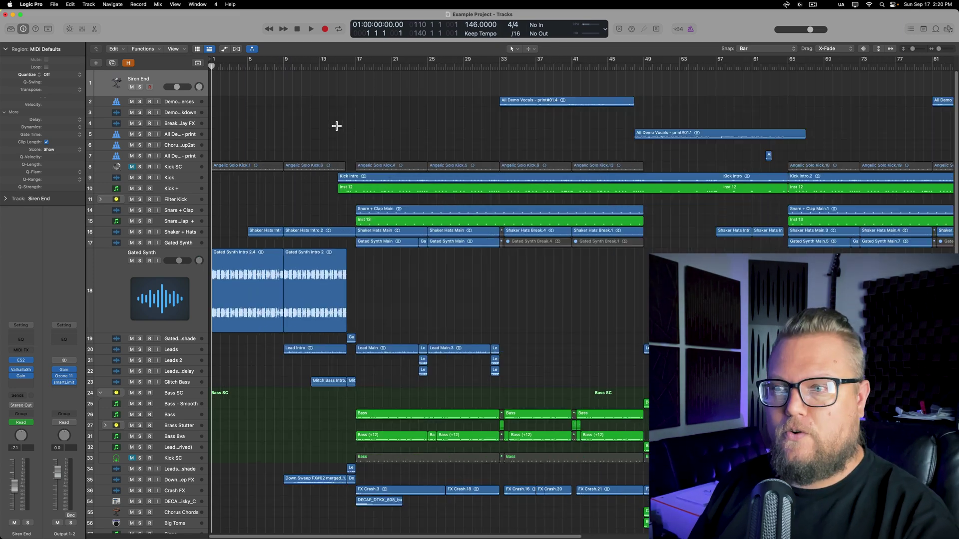
{"action": "key", "text": "super+Left"}
{"action": "key", "text": "super+Right"}
{"action": "key", "text": "super+Right"}
{"action": "key", "text": "super+Right"}
{"action": "key", "text": "super+Left"}
{"action": "key", "text": "super+Left"}
{"action": "key", "text": "super+Left"}
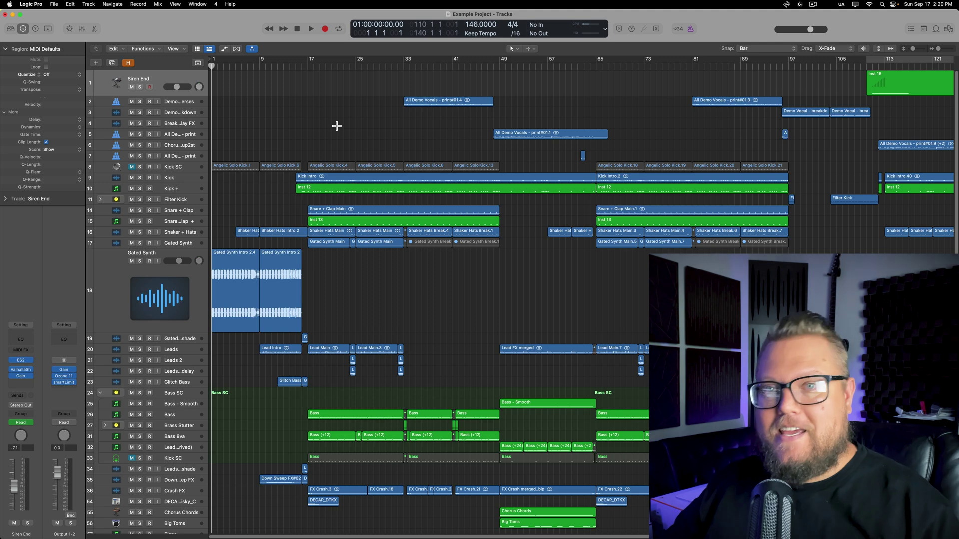
- Initialize all key commands to their defaults in Key Command Assignments, choosing Don't Save
{"action": "left_click", "coordinate": [20, 4]}
{"action": "mouse_move", "coordinate": [50, 46]}
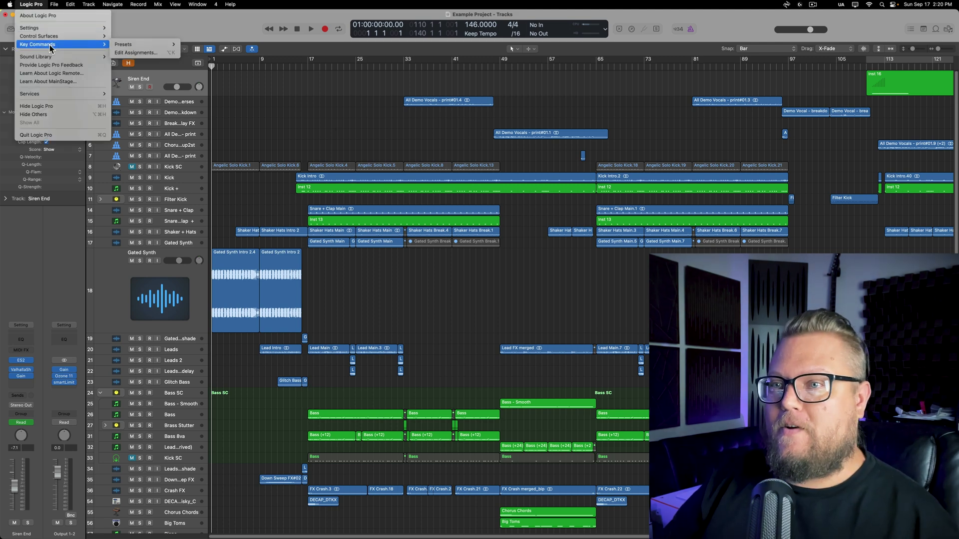
{"action": "left_click", "coordinate": [152, 53]}
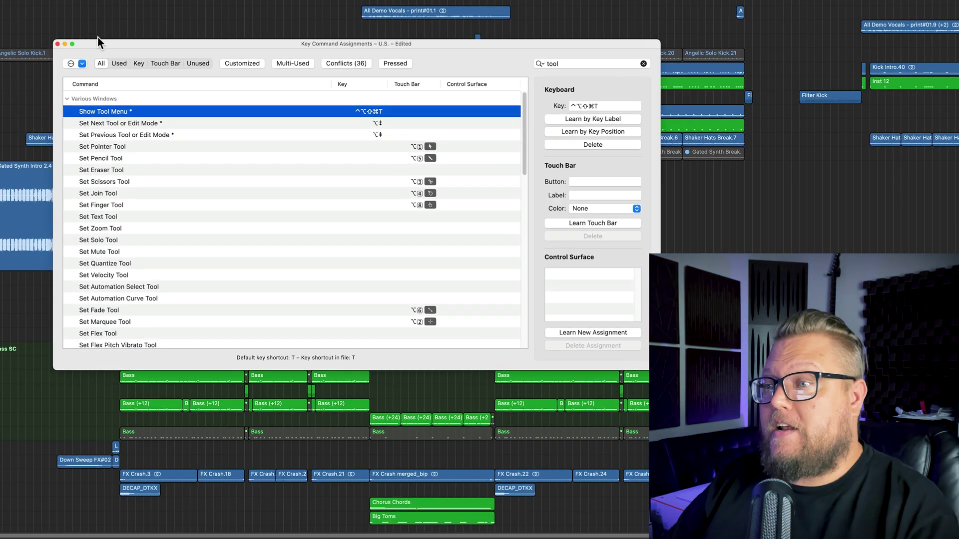
{"action": "left_click", "coordinate": [81, 63]}
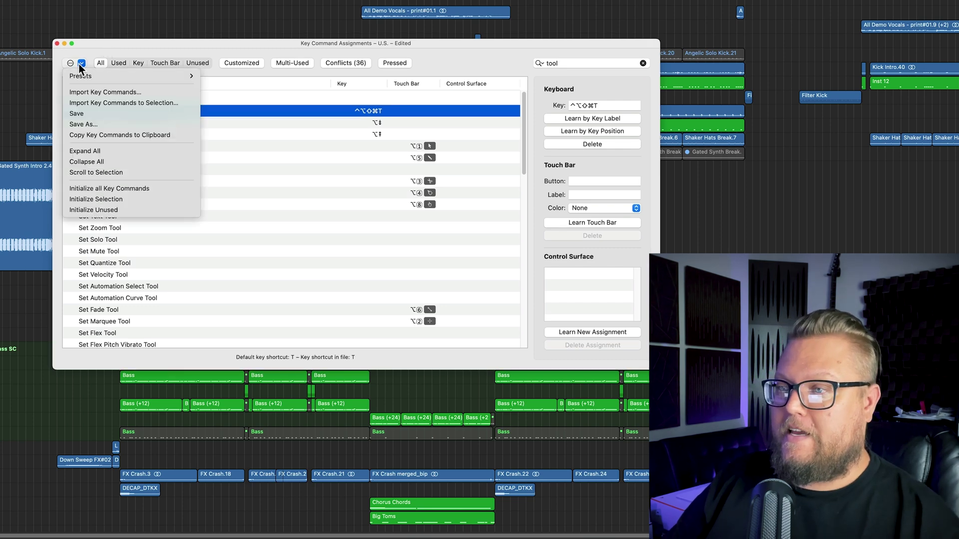
{"action": "left_click", "coordinate": [143, 190]}
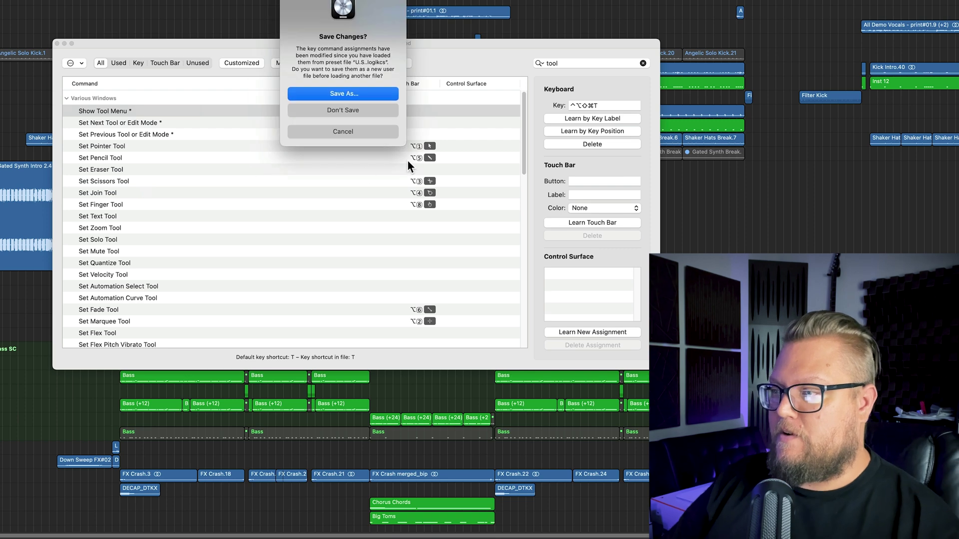
{"action": "left_click", "coordinate": [379, 111]}
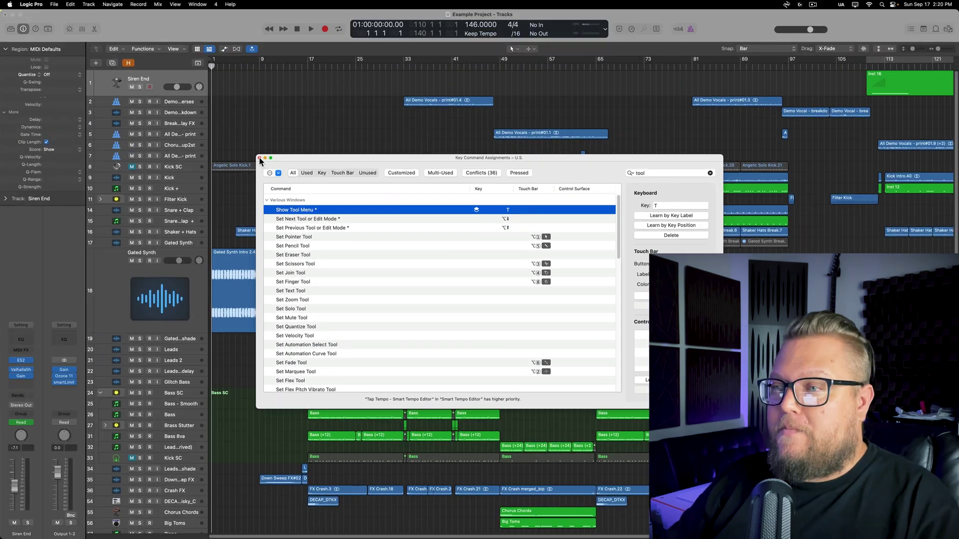
- Close the Key Command Assignments window to return to Example Project's tracks area
{"action": "left_click", "coordinate": [57, 44]}
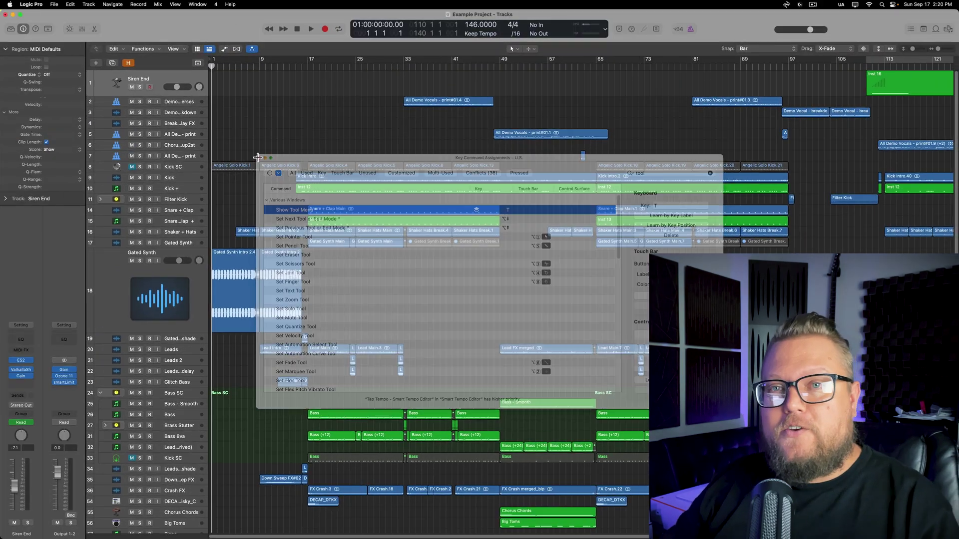